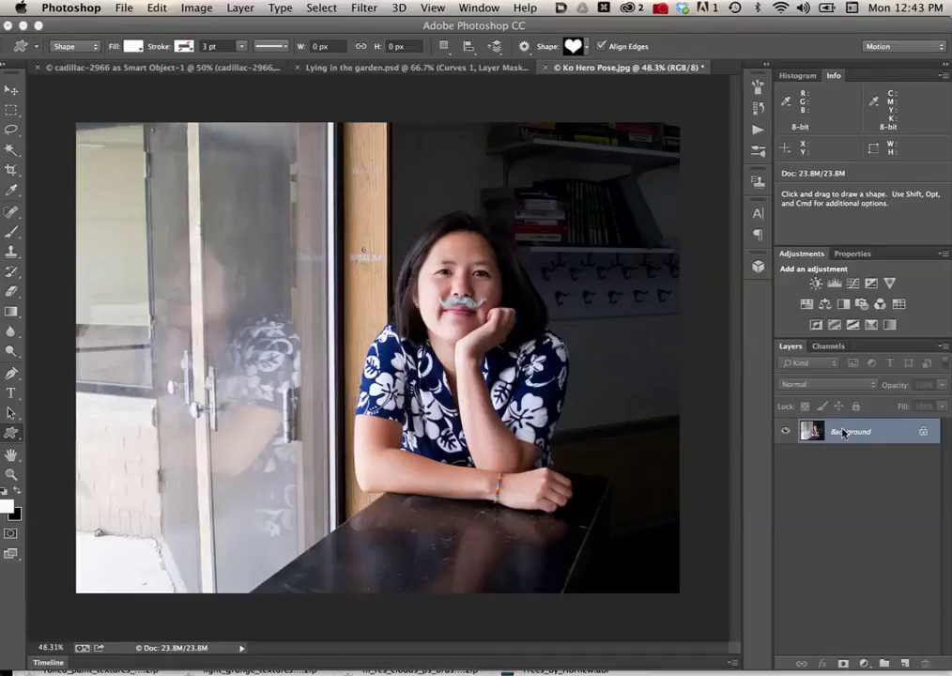
- Create a Background copy layer above the original Background layer of the Ko Hero Pose photo
{"action": "left_click_drag", "start_coordinate": [843, 433], "coordinate": [904, 666]}
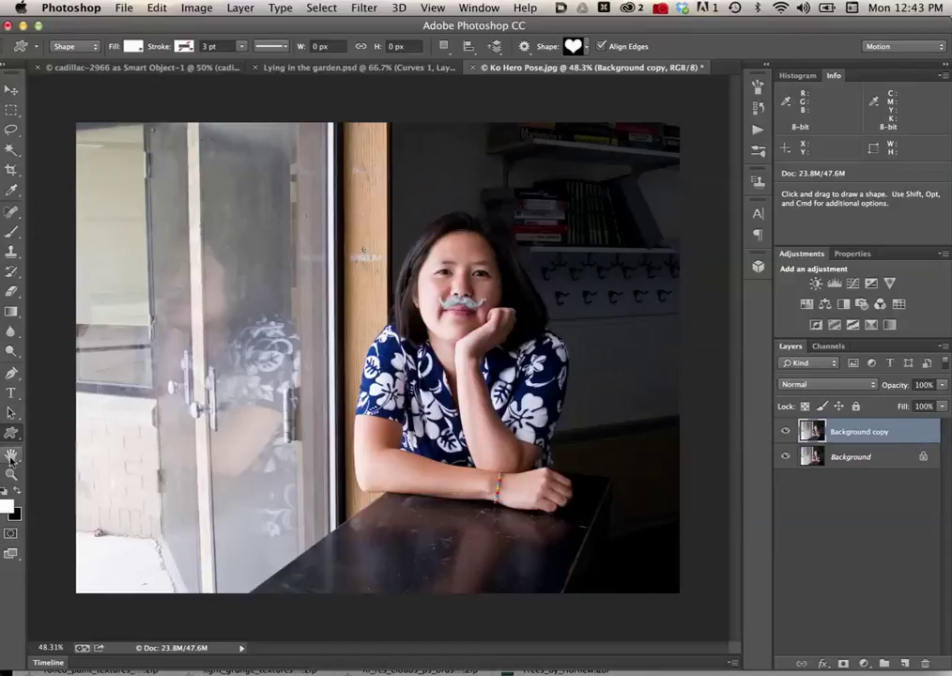
- Browse the line, ellipse and other shape modes, then pick the Custom Shape Tool with the heart shape
{"action": "left_click_drag", "start_coordinate": [11, 434], "coordinate": [67, 487]}
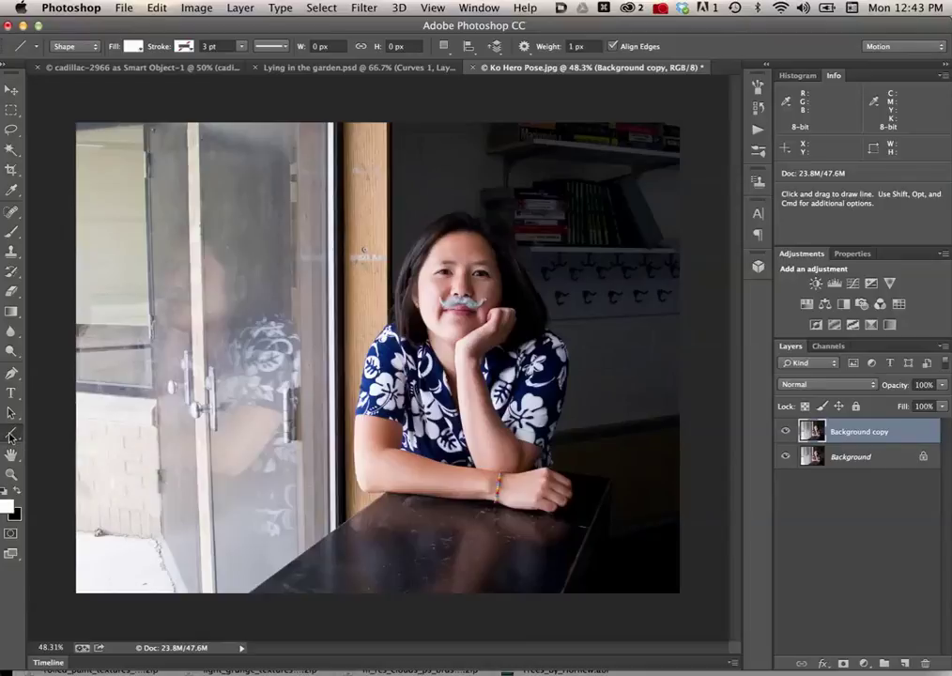
{"action": "left_click_drag", "start_coordinate": [12, 435], "coordinate": [70, 507]}
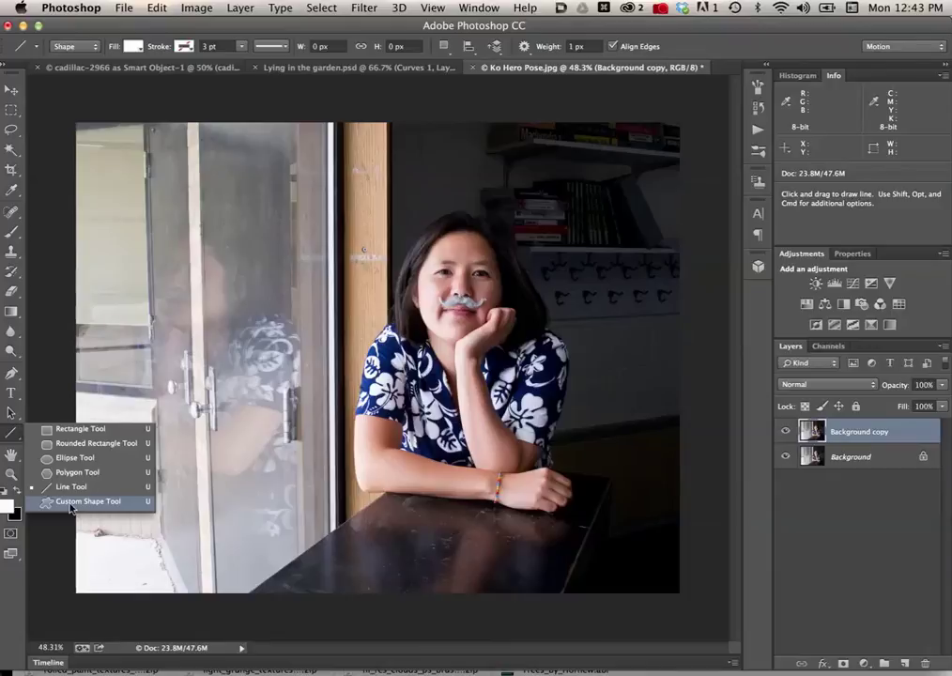
{"action": "left_click_drag", "start_coordinate": [70, 508], "coordinate": [54, 461]}
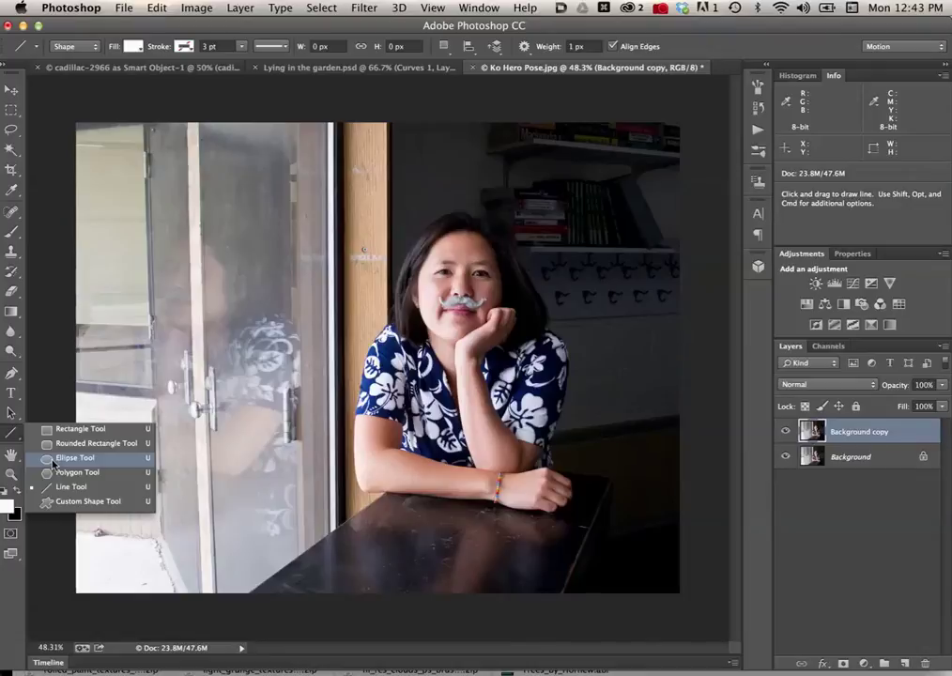
{"action": "left_click_drag", "start_coordinate": [55, 461], "coordinate": [67, 506]}
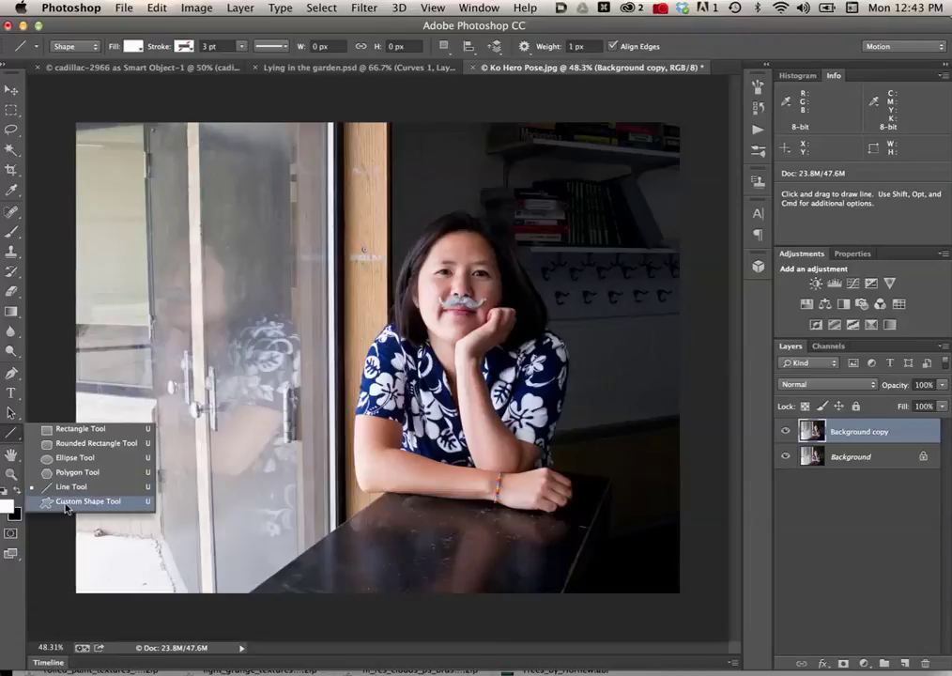
{"action": "left_click_drag", "start_coordinate": [68, 506], "coordinate": [67, 507]}
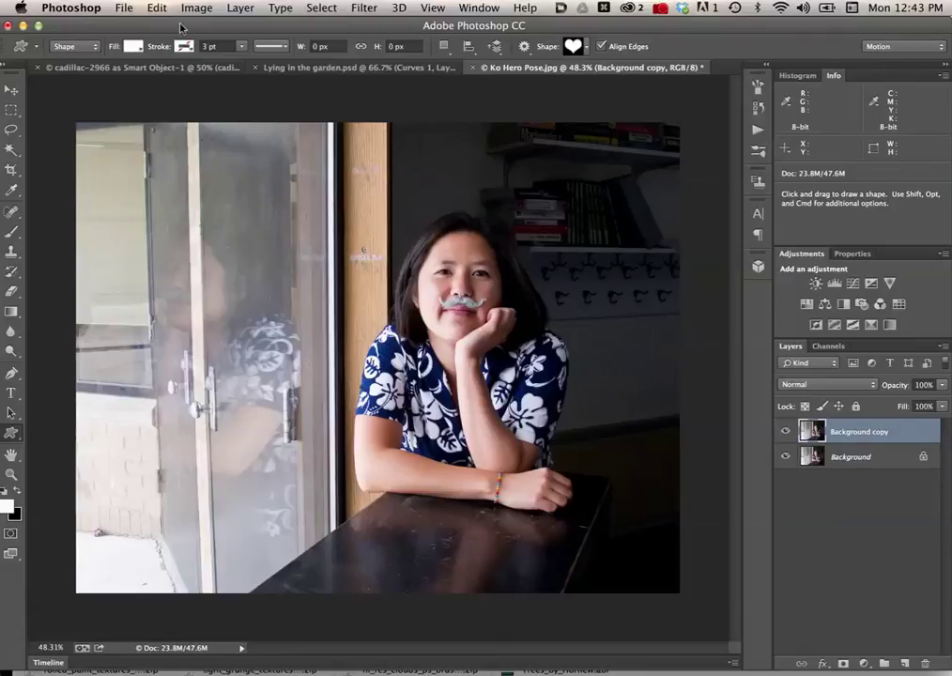
{"action": "left_click", "coordinate": [587, 49]}
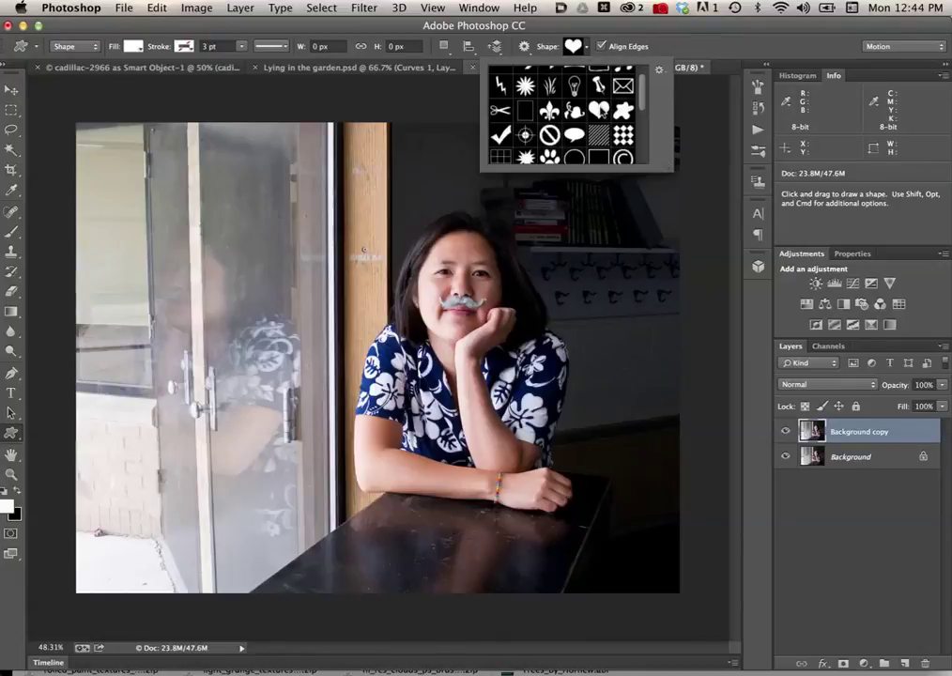
- Append the LightBulb shape set to the existing custom shapes in the Shape picker
{"action": "scroll", "coordinate": [601, 111], "scroll_direction": "up", "scroll_amount": 1}
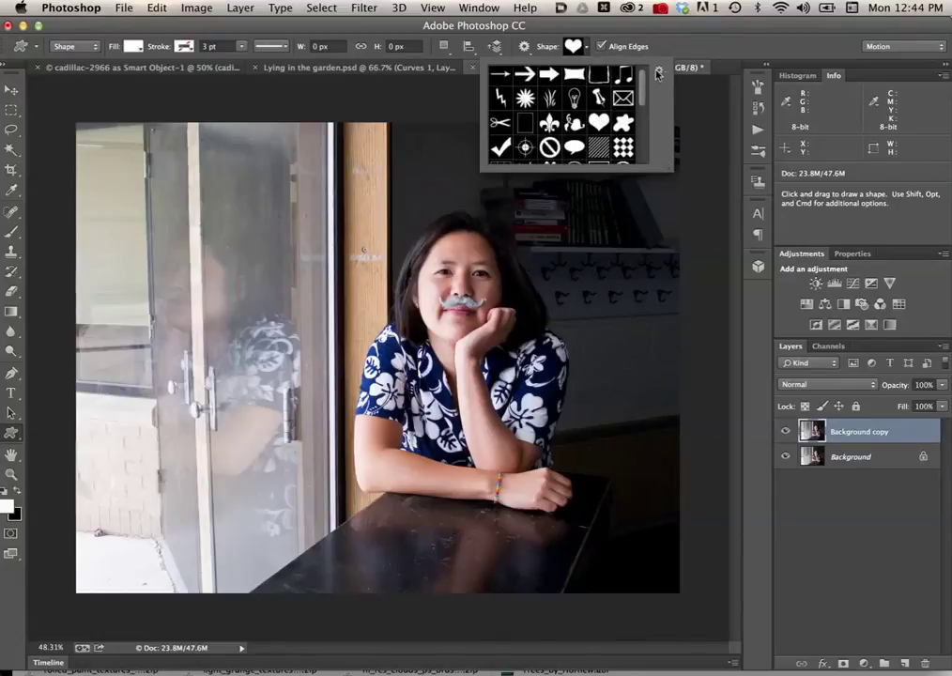
{"action": "left_click", "coordinate": [659, 73]}
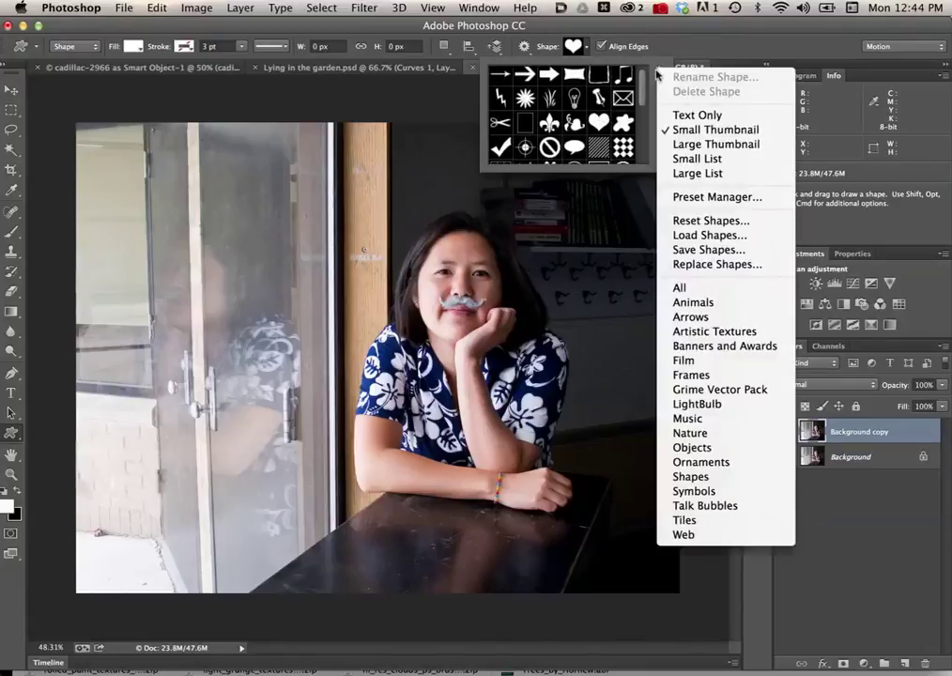
{"action": "left_click", "coordinate": [691, 405]}
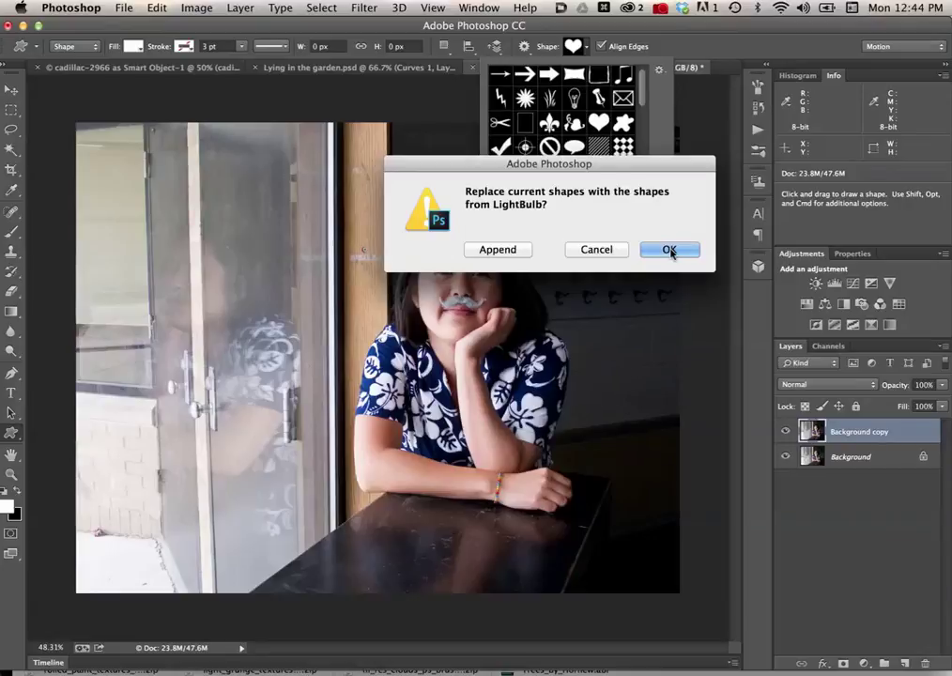
{"action": "left_click", "coordinate": [488, 250]}
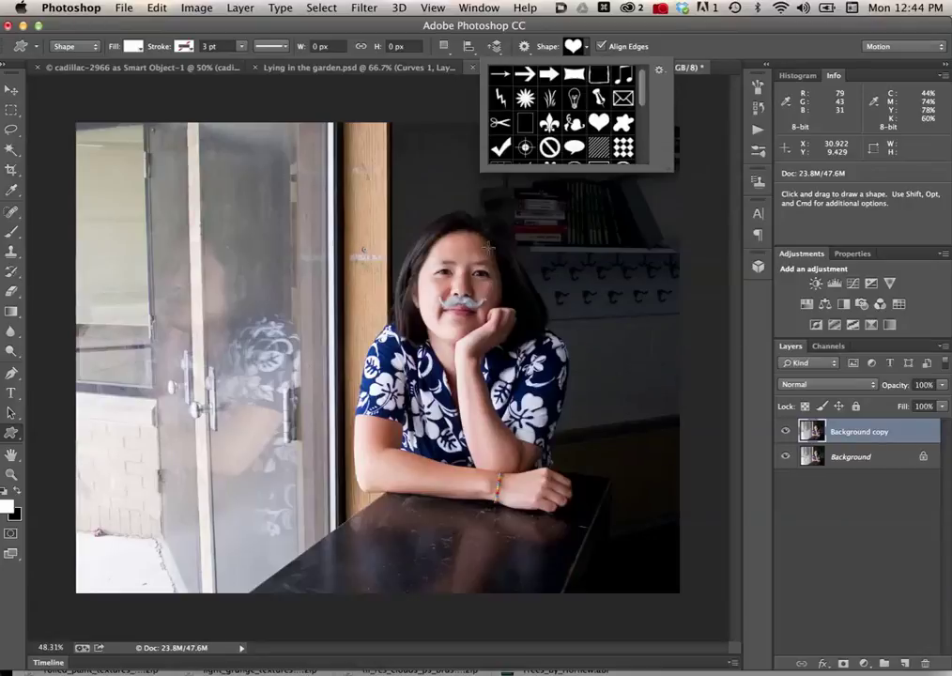
{"action": "mouse_move", "coordinate": [644, 88]}
{"action": "left_mouse_down"}
{"action": "mouse_move", "coordinate": [651, 167]}
{"action": "mouse_move", "coordinate": [644, 73]}
{"action": "left_mouse_up"}
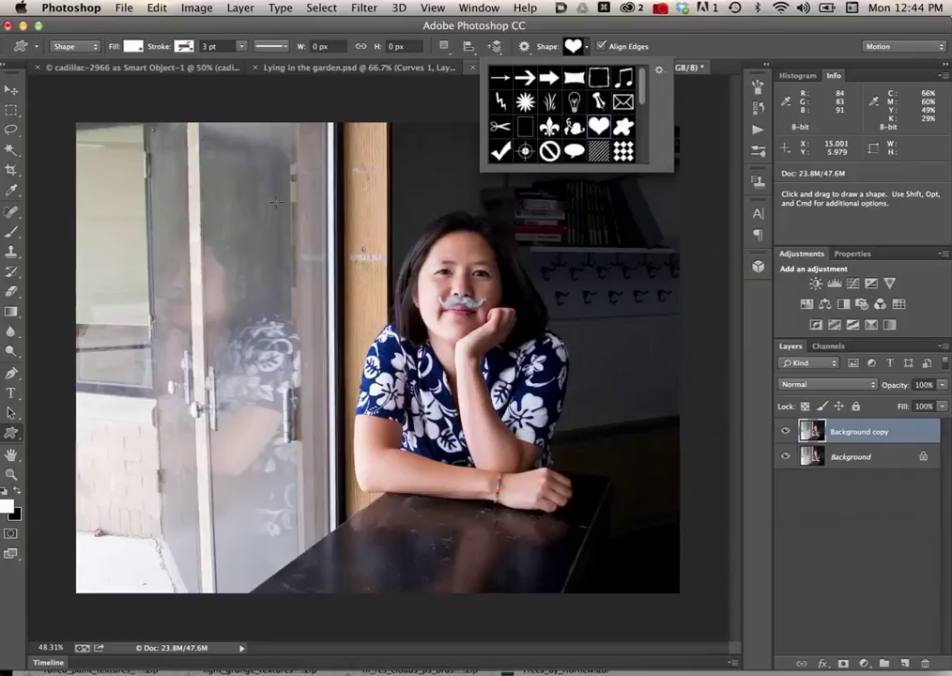
- Drag out a large white heart over the woman, creating the Shape 1 layer
{"action": "left_click_drag", "start_coordinate": [335, 148], "coordinate": [686, 596]}
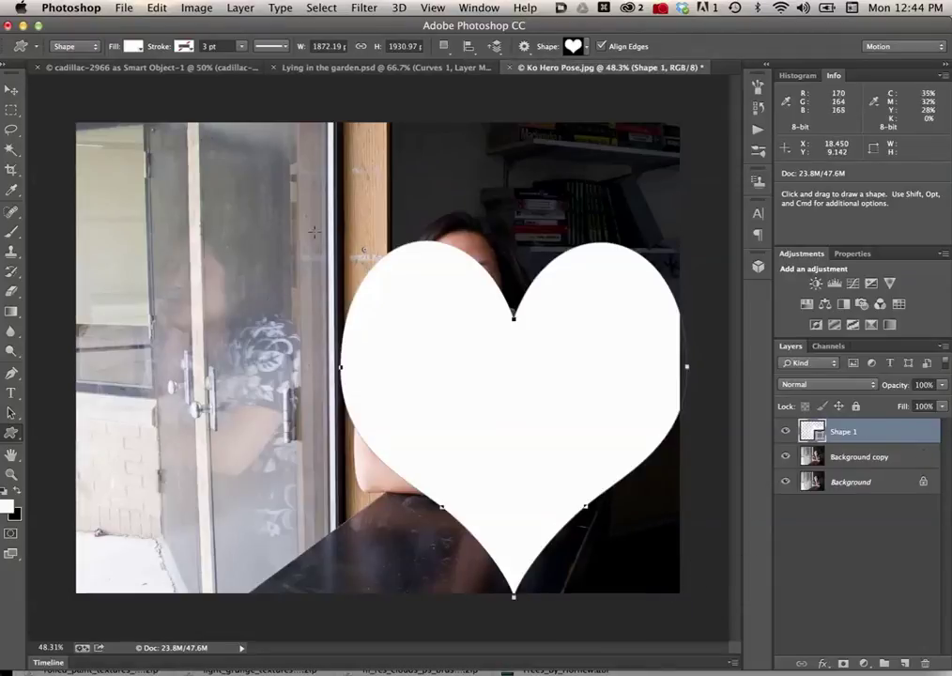
{"action": "left_click", "coordinate": [12, 90]}
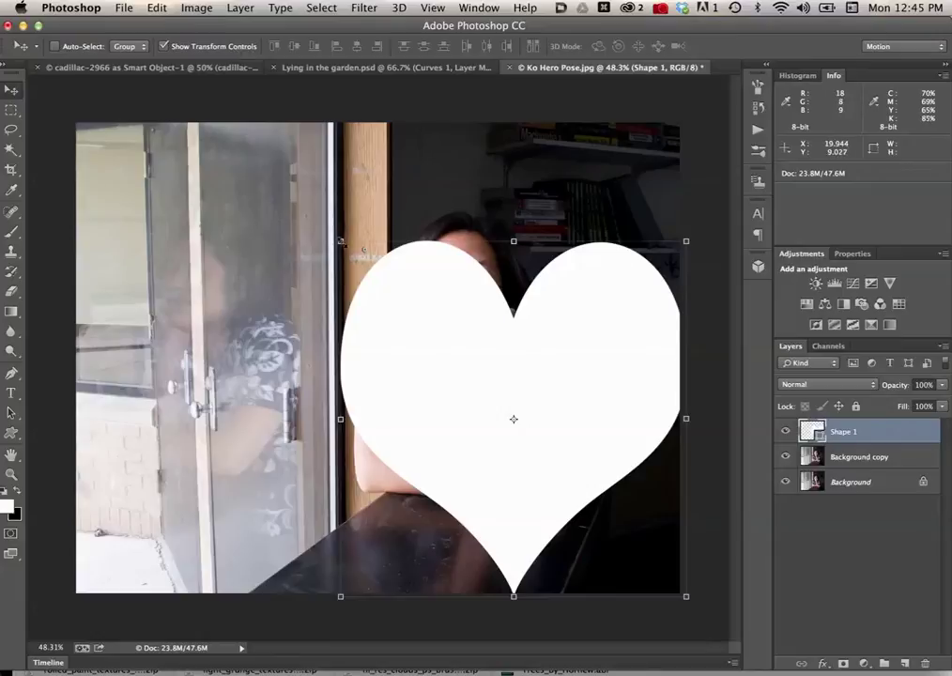
- Enlarge the heart toward the upper left, move it up-left, and apply the transformation
{"action": "left_click_drag", "start_coordinate": [340, 240], "coordinate": [254, 177]}
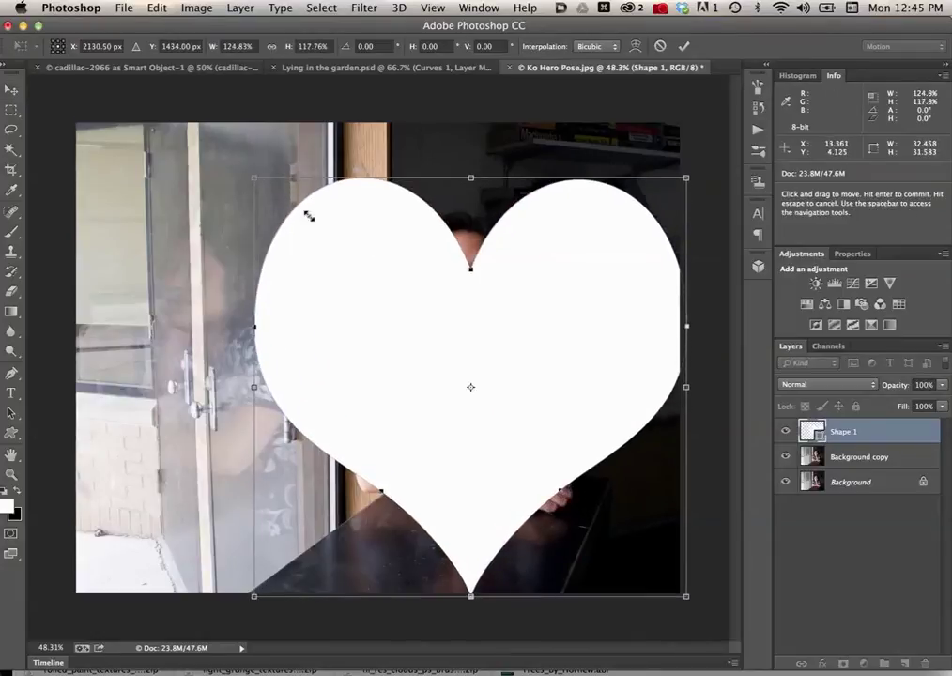
{"action": "left_click_drag", "start_coordinate": [429, 297], "coordinate": [390, 273]}
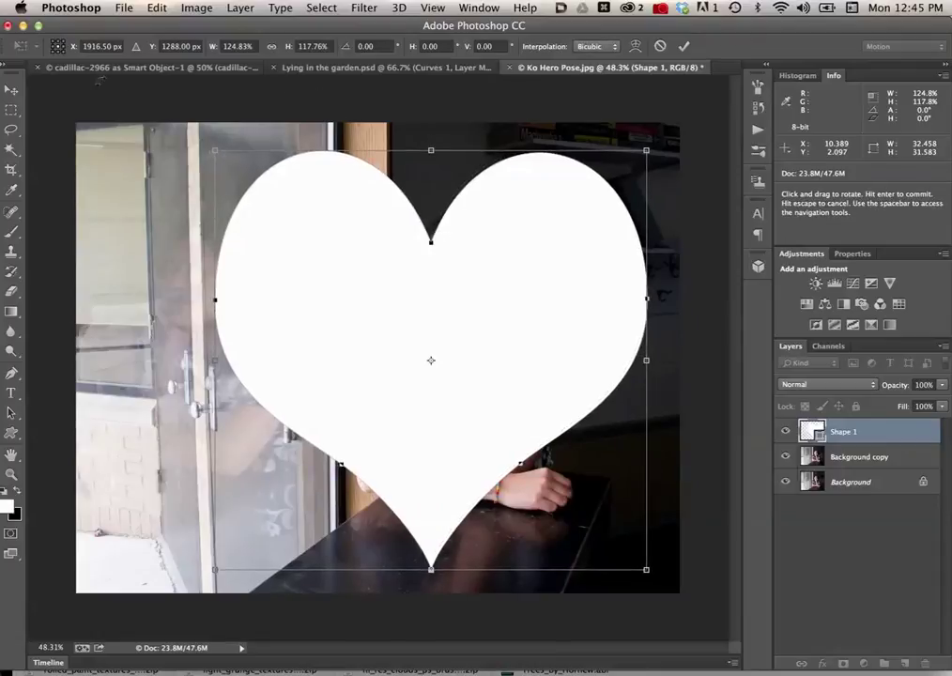
{"action": "left_click", "coordinate": [11, 88]}
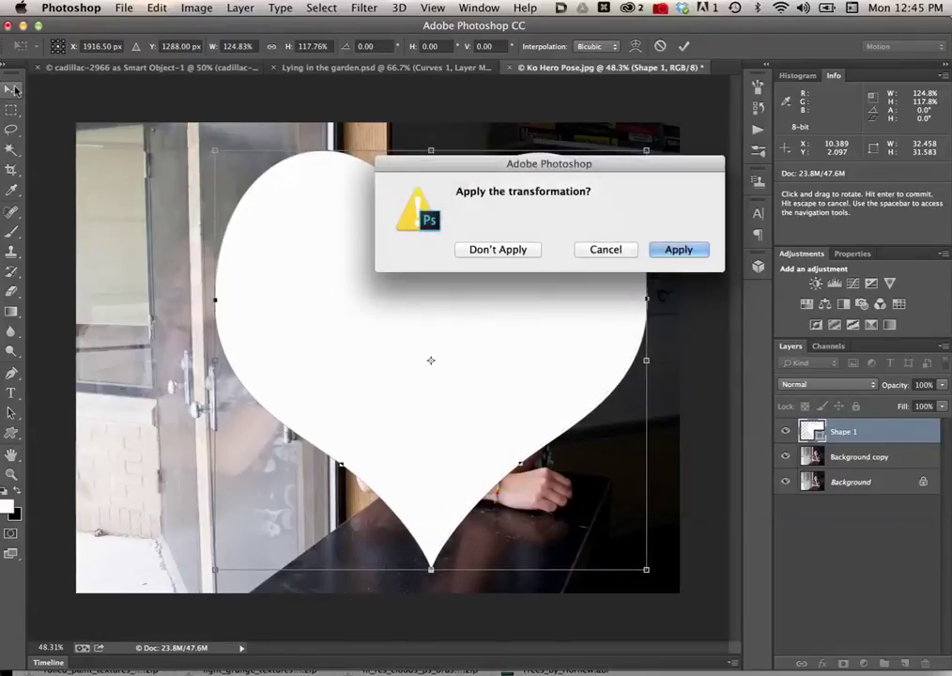
{"action": "left_click", "coordinate": [676, 248]}
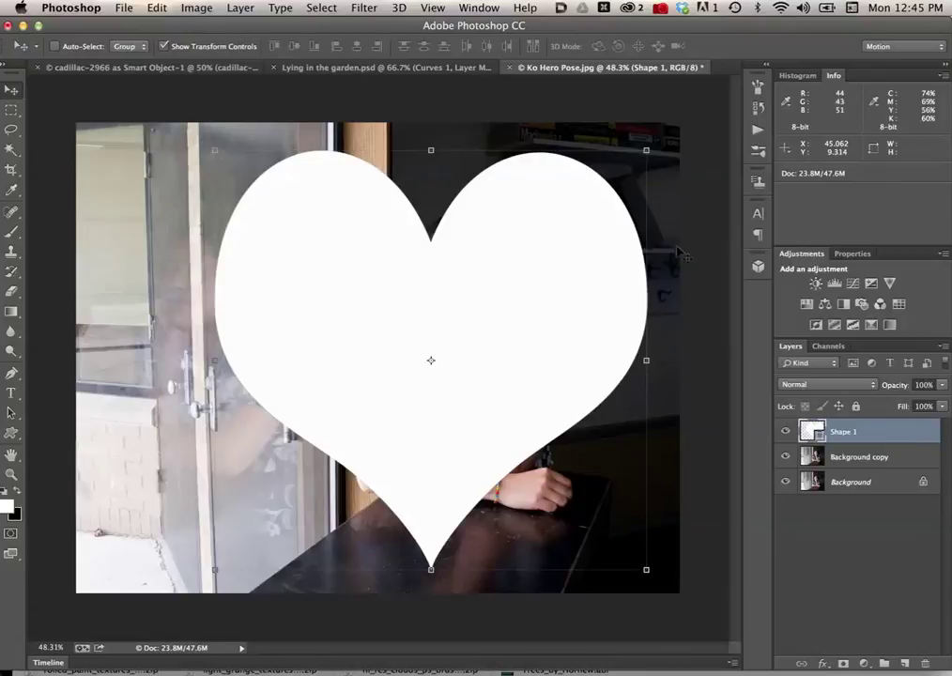
{"action": "left_click", "coordinate": [164, 46]}
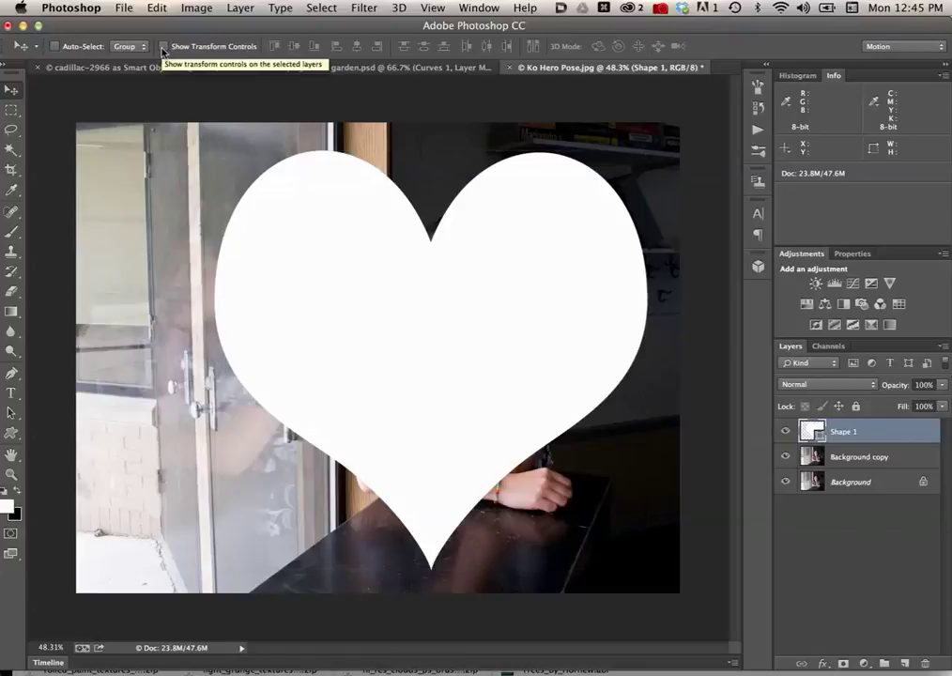
{"action": "left_click", "coordinate": [163, 46]}
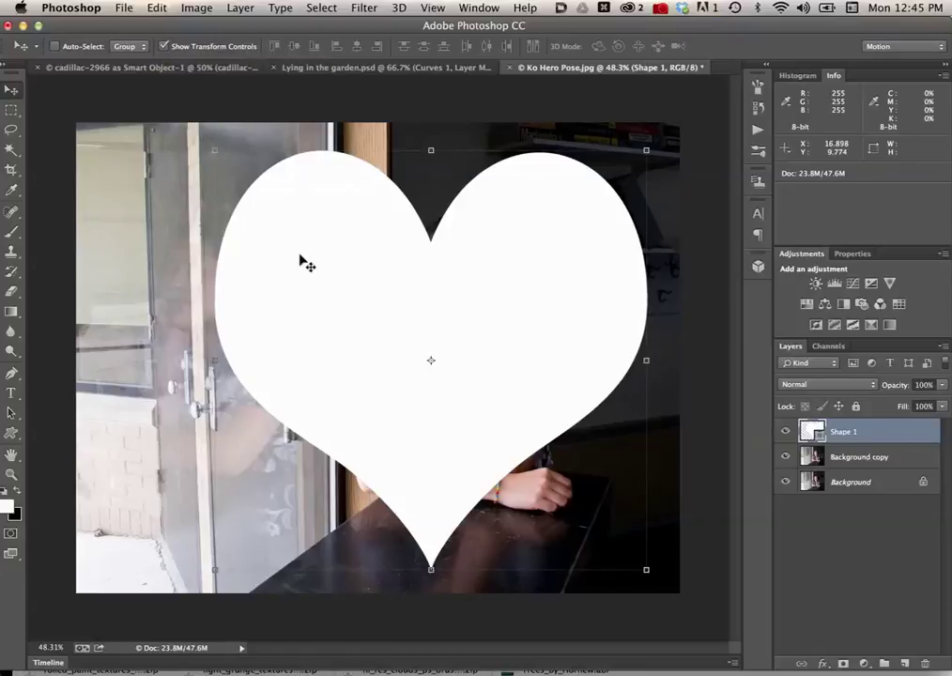
- Nudge the heart up-left, move Shape 1 below Background copy, and clip Background copy to it
{"action": "mouse_move", "coordinate": [365, 293]}
{"action": "left_mouse_down"}
{"action": "mouse_move", "coordinate": [345, 268]}
{"action": "mouse_move", "coordinate": [351, 284]}
{"action": "left_mouse_up"}
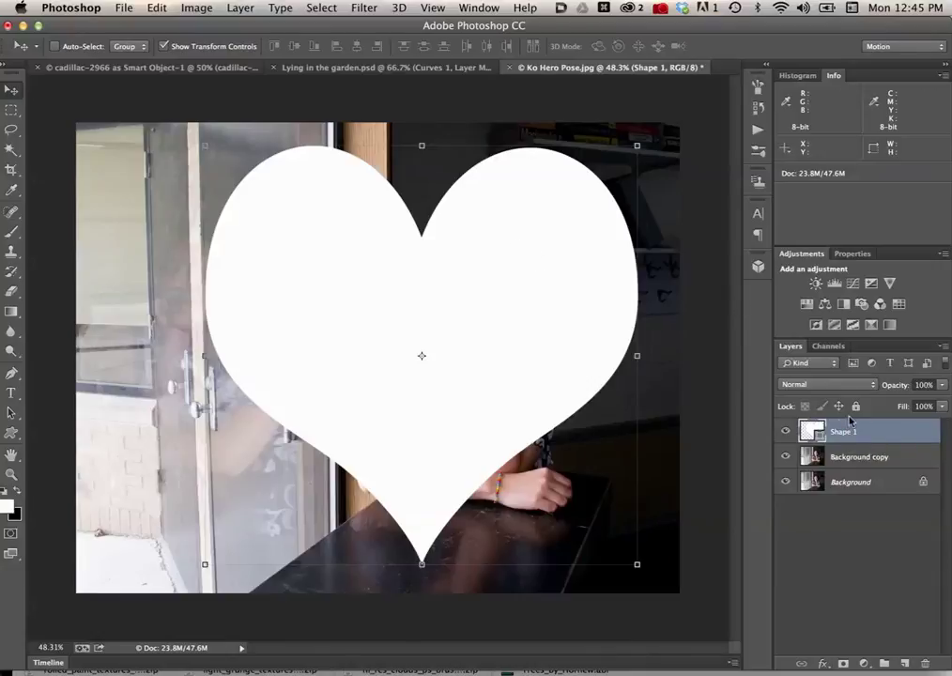
{"action": "left_click_drag", "start_coordinate": [848, 435], "coordinate": [825, 467]}
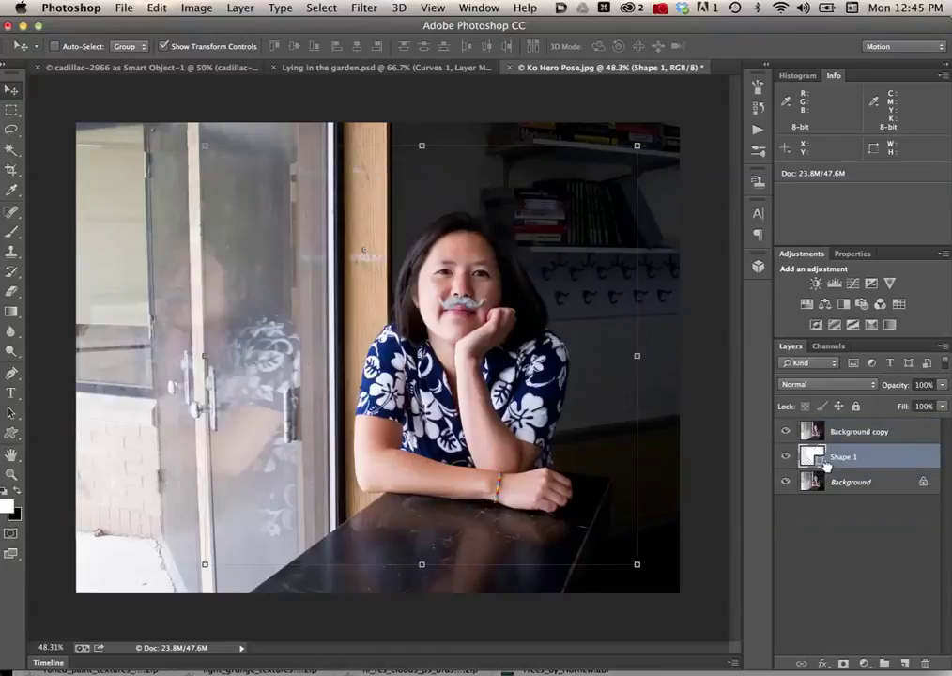
{"action": "left_click", "coordinate": [868, 437]}
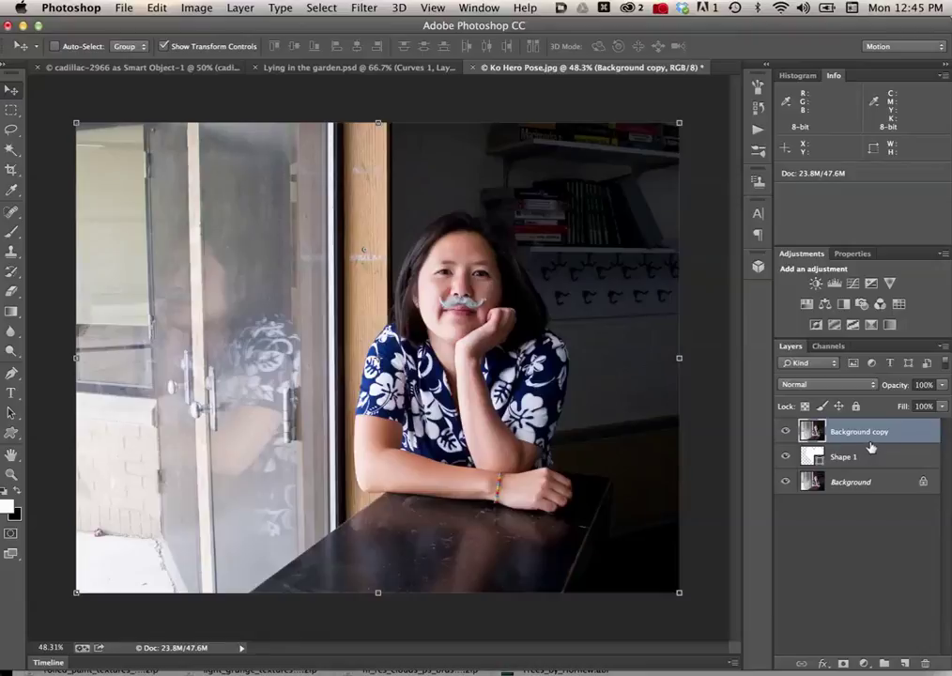
{"action": "left_click_drag", "start_coordinate": [871, 439], "coordinate": [872, 451]}
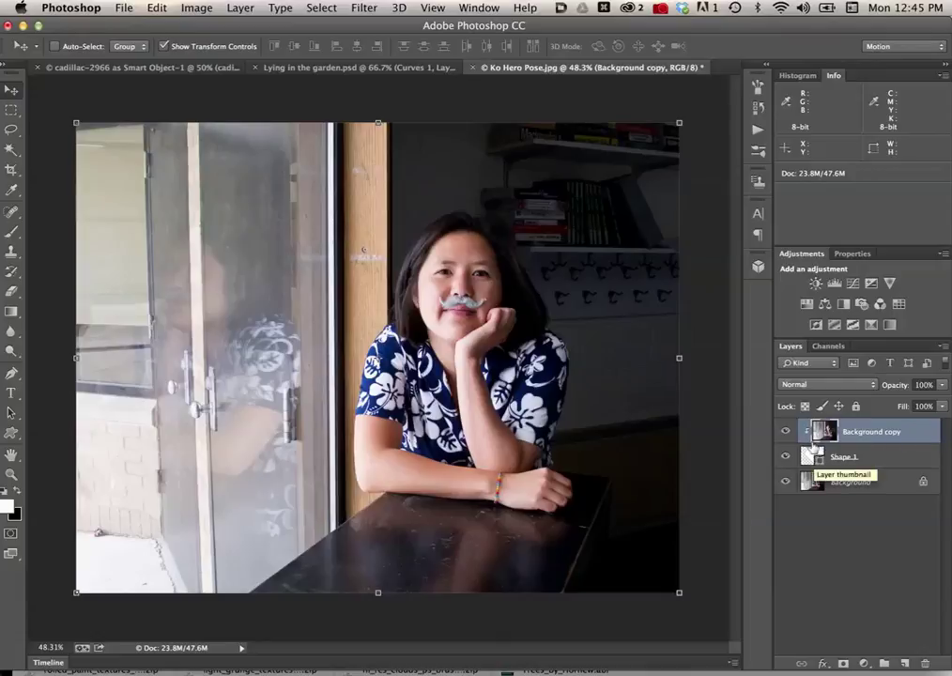
{"action": "left_click", "coordinate": [202, 6]}
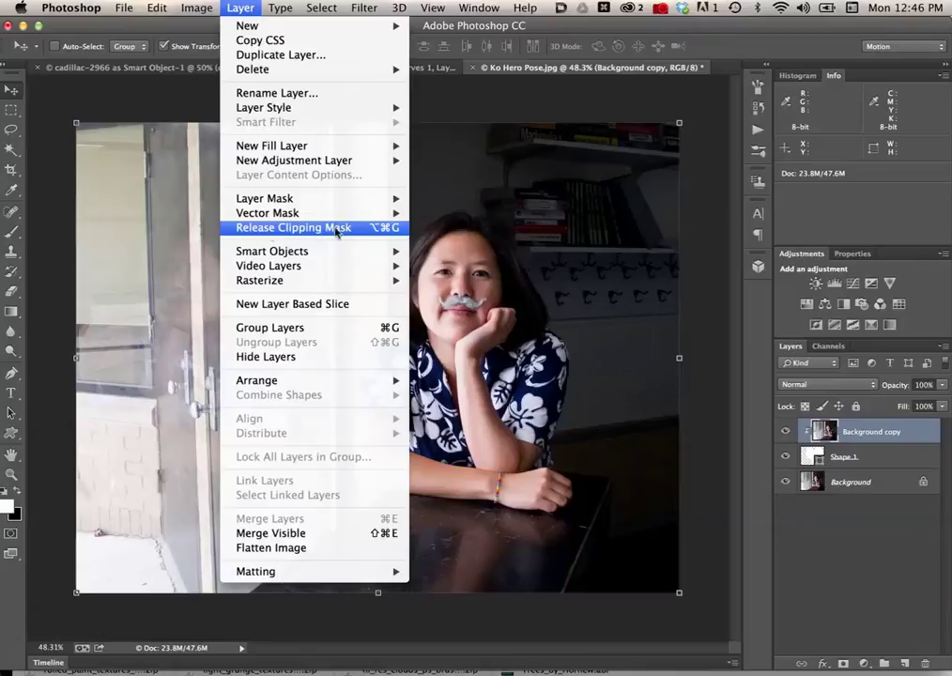
{"action": "left_click", "coordinate": [312, 228]}
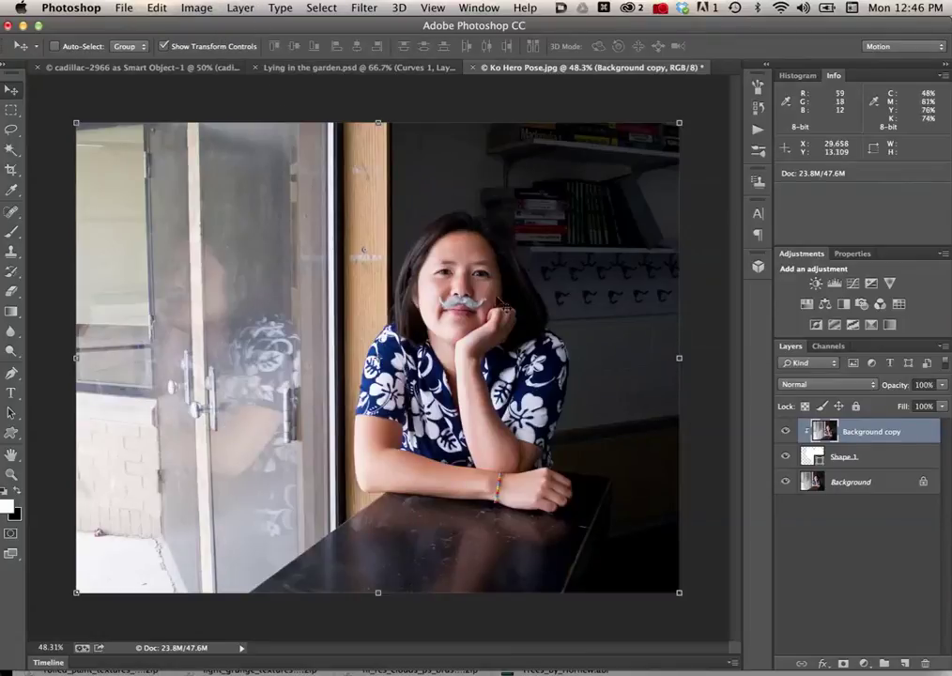
- Hide the original Background layer so transparency shows around the heart
{"action": "left_click", "coordinate": [786, 482]}
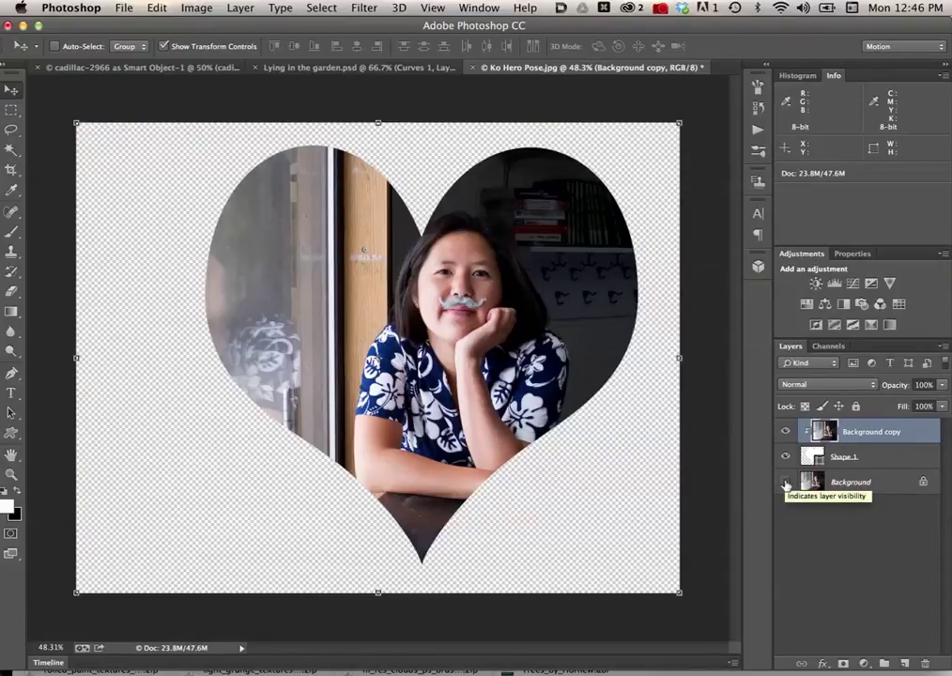
{"action": "left_click", "coordinate": [785, 482]}
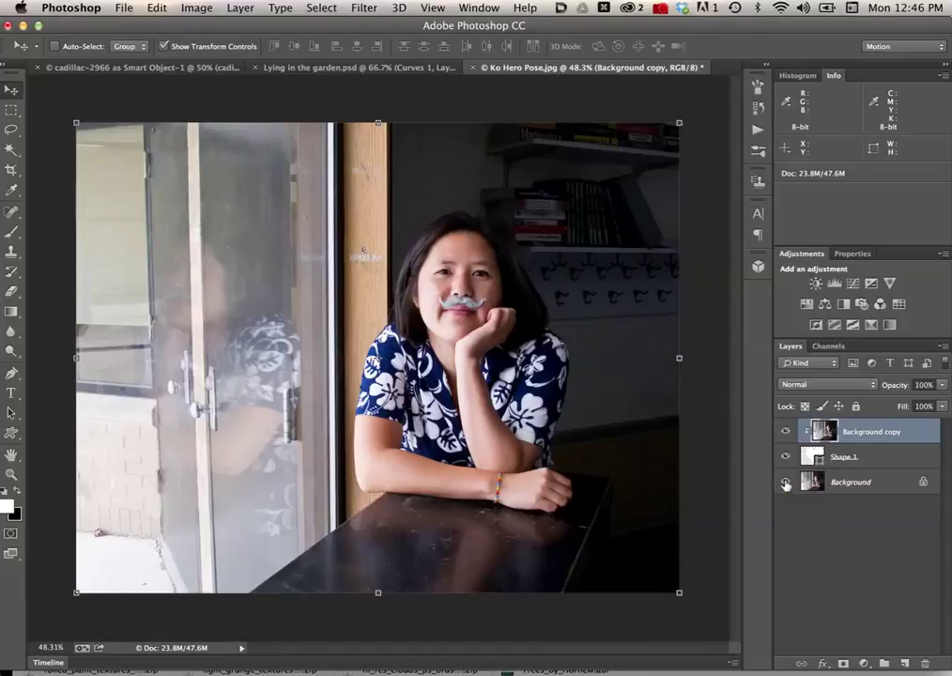
{"action": "left_click", "coordinate": [786, 482]}
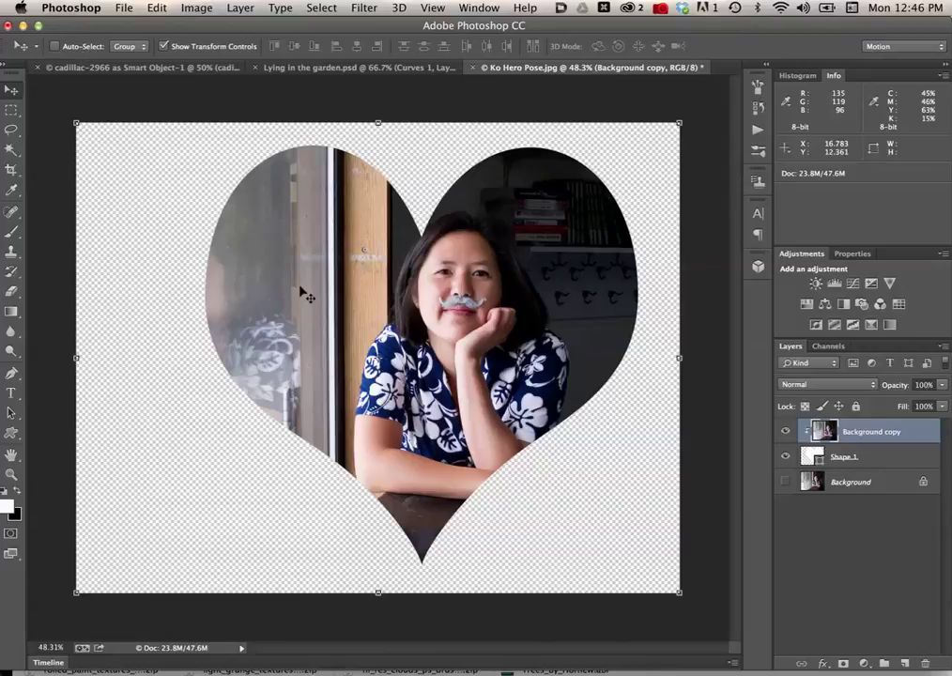
- Shift the photo inside the heart to center the woman, then move the heart shape left
{"action": "left_click_drag", "start_coordinate": [300, 289], "coordinate": [323, 266]}
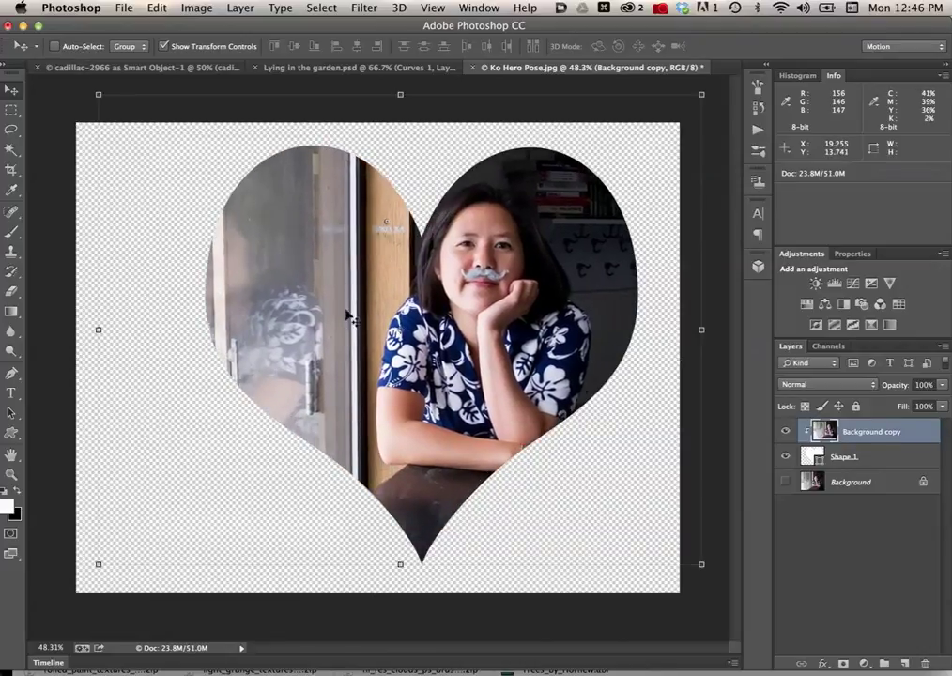
{"action": "left_click_drag", "start_coordinate": [348, 316], "coordinate": [368, 309]}
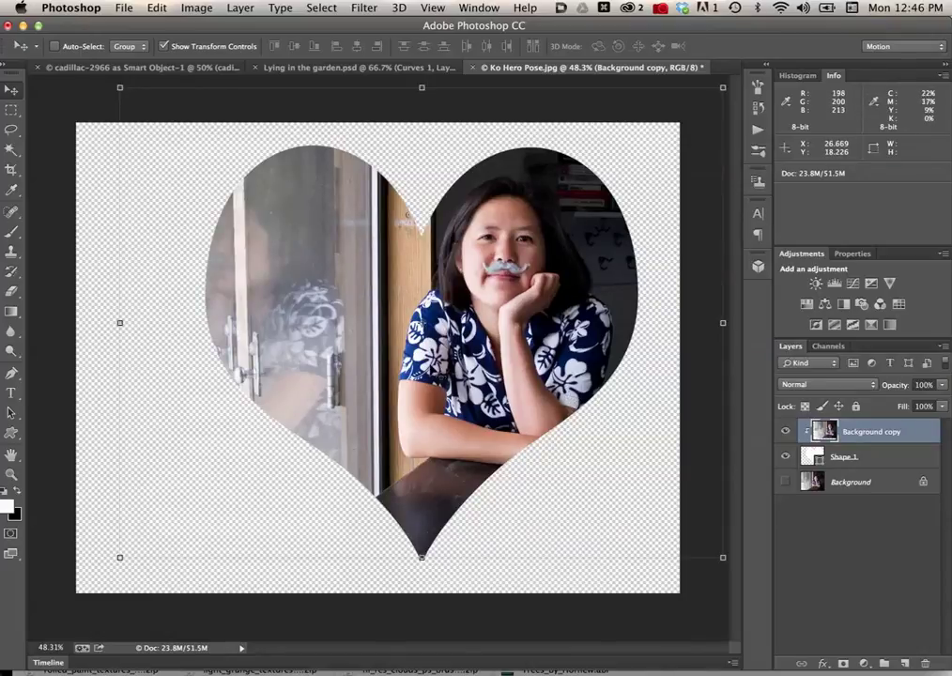
{"action": "left_click_drag", "start_coordinate": [437, 324], "coordinate": [392, 330]}
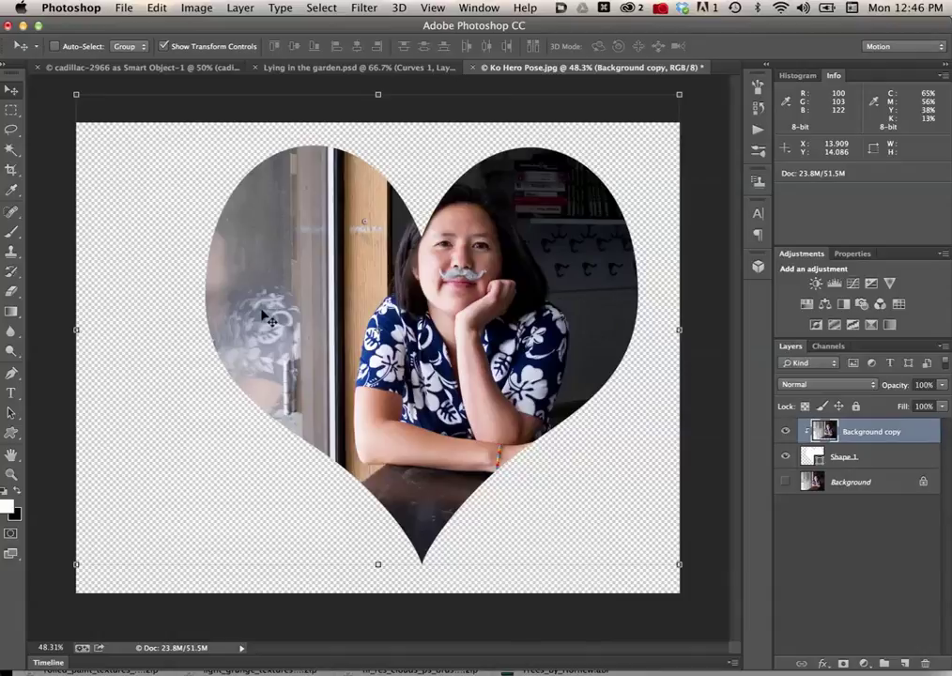
{"action": "left_click", "coordinate": [843, 457]}
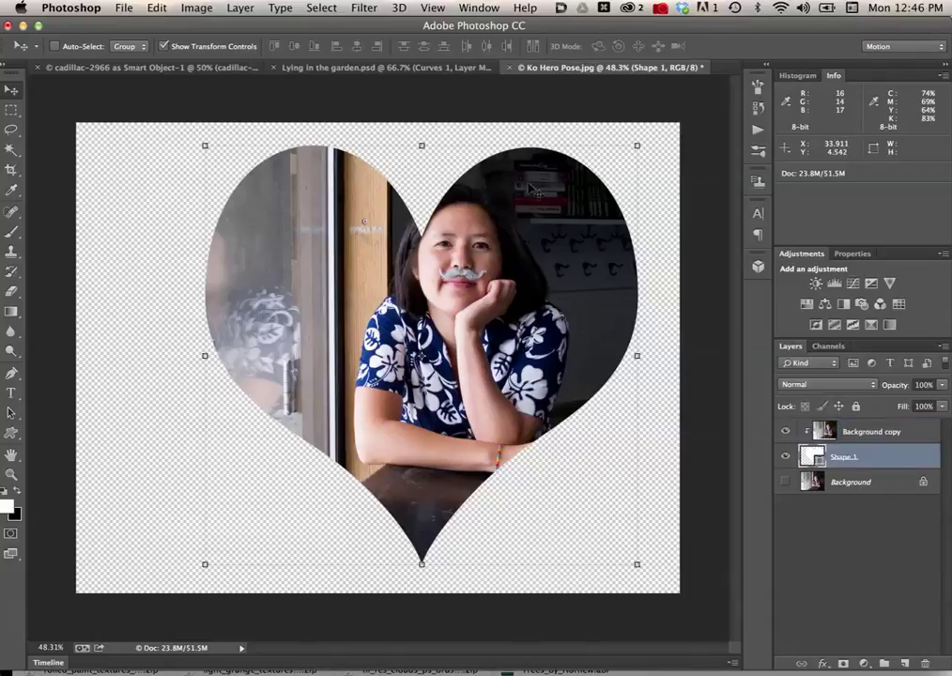
{"action": "left_click_drag", "start_coordinate": [529, 187], "coordinate": [494, 187]}
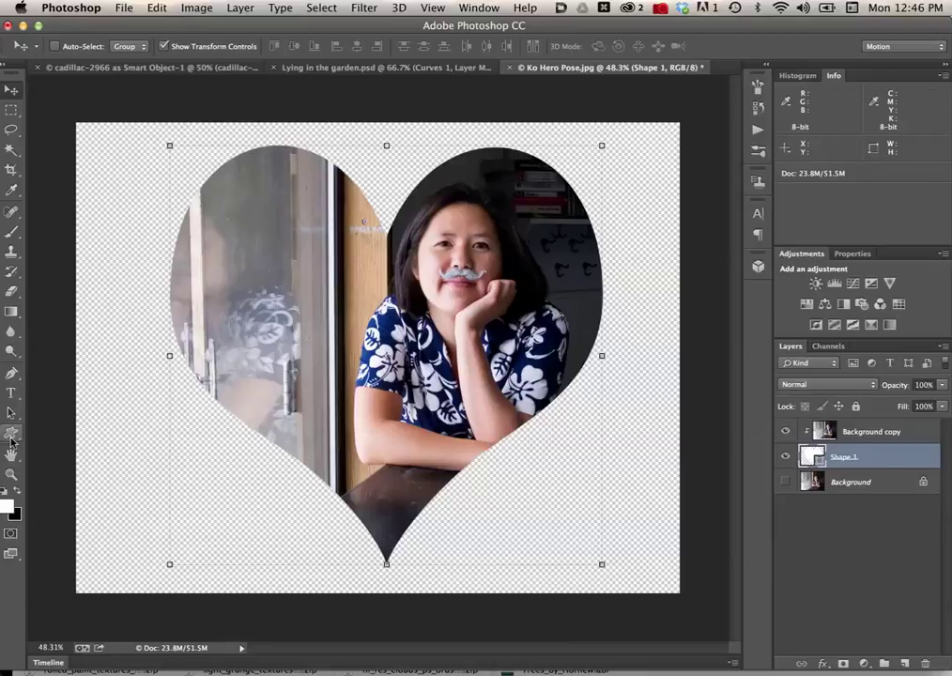
- Switch to the Custom Shape Tool and check the heart in the custom shape list
{"action": "left_click", "coordinate": [11, 433]}
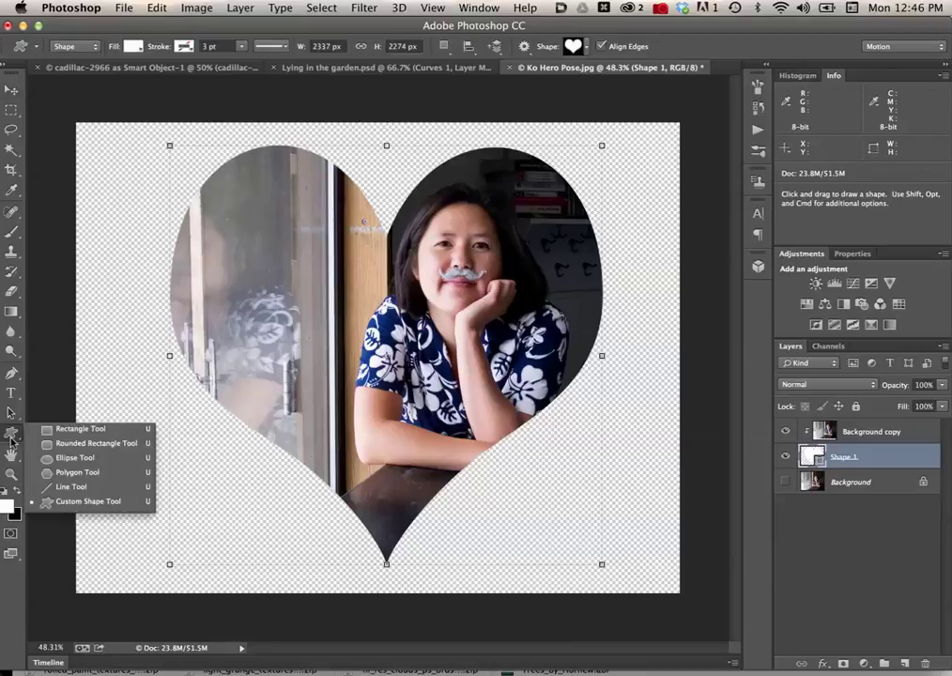
{"action": "left_click", "coordinate": [74, 501]}
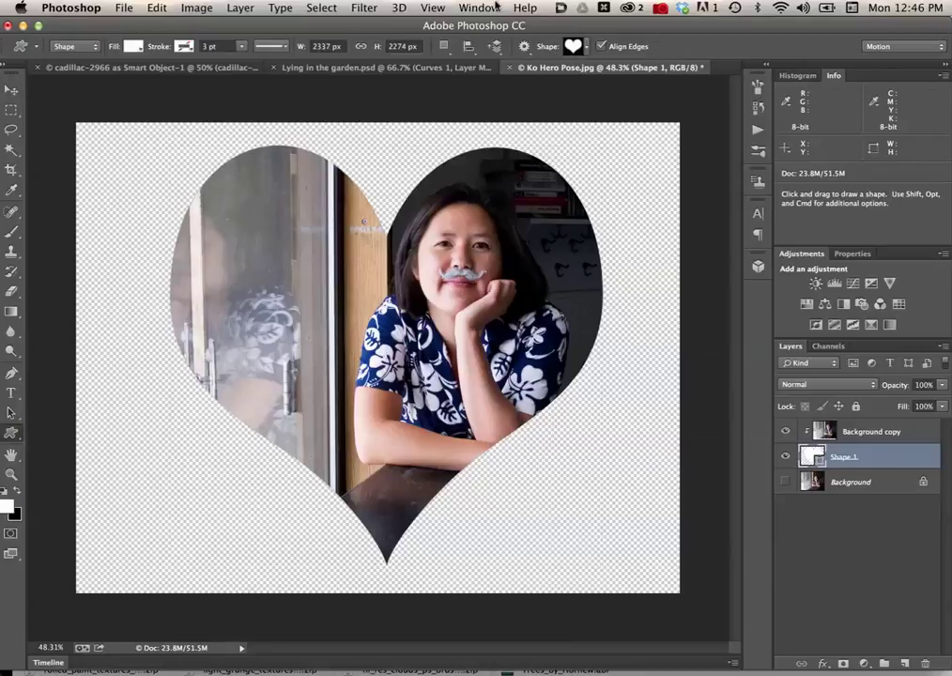
{"action": "left_click", "coordinate": [584, 49]}
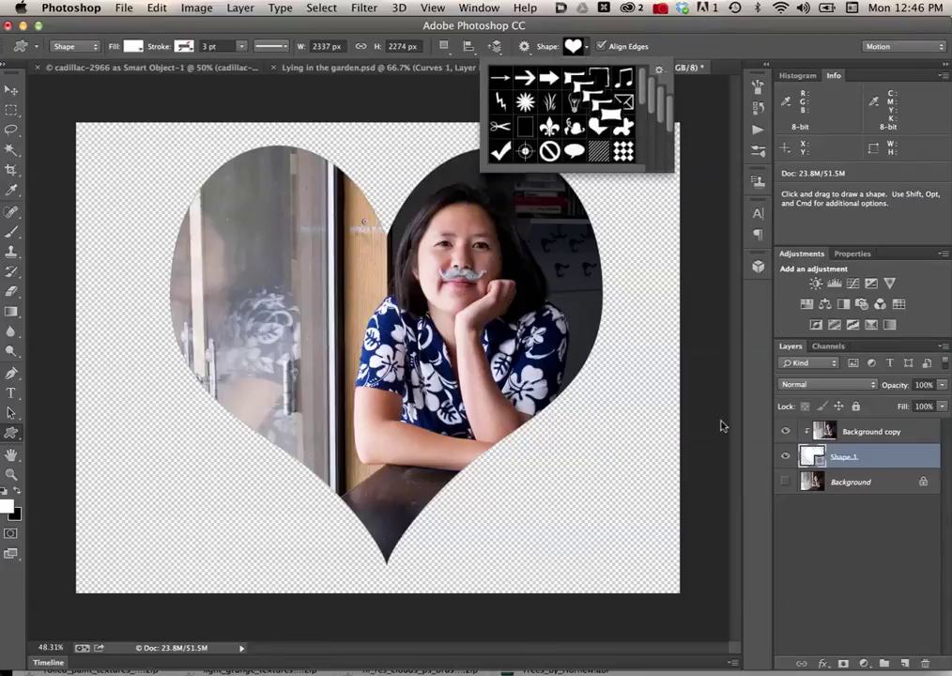
{"action": "left_click", "coordinate": [633, 479]}
- Cancel the Create Custom Shape dialog and release Background copy from the heart clipping mask
{"action": "left_click", "coordinate": [632, 480]}
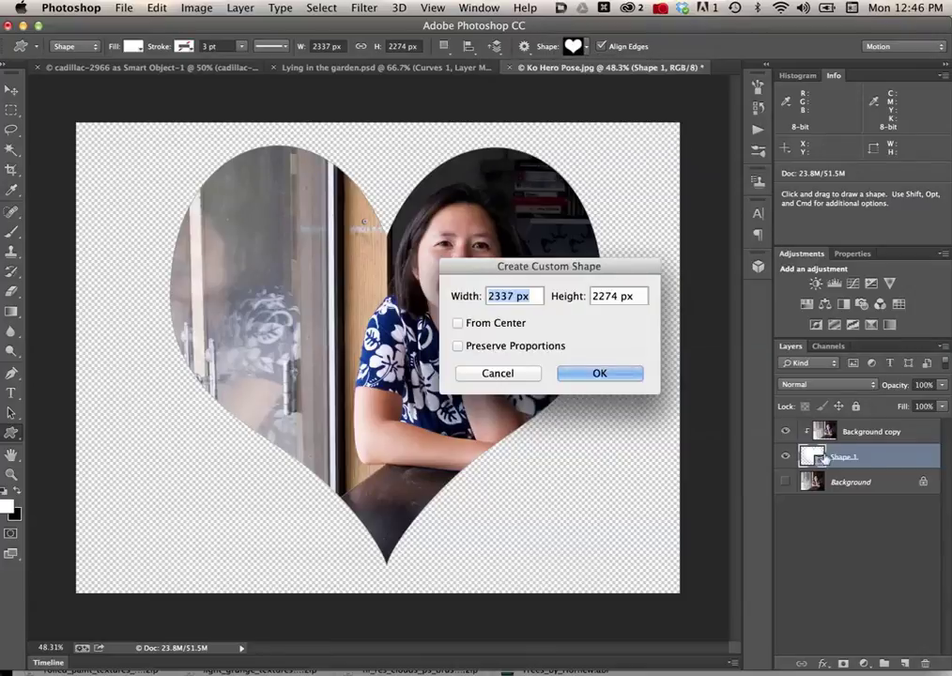
{"action": "left_click", "coordinate": [498, 373]}
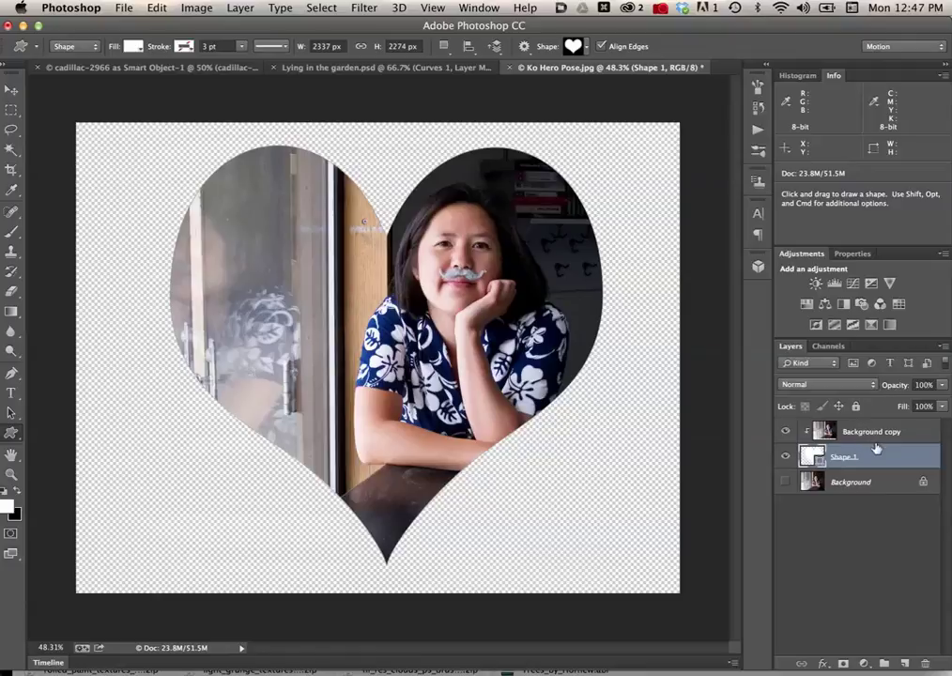
{"action": "left_click_drag", "start_coordinate": [880, 449], "coordinate": [885, 438]}
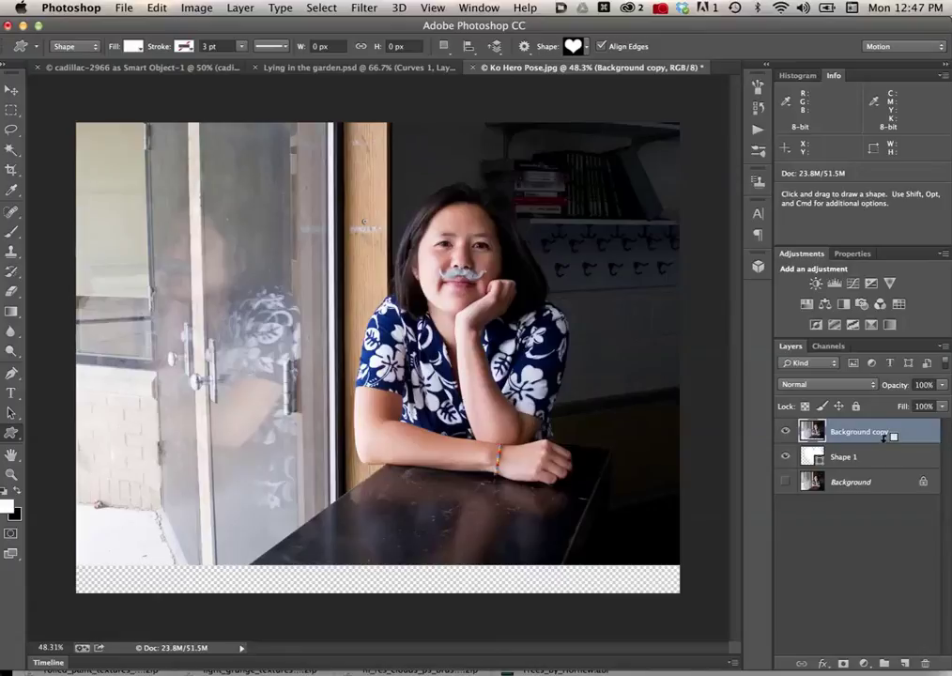
{"action": "left_click", "coordinate": [882, 437], "text": "alt"}
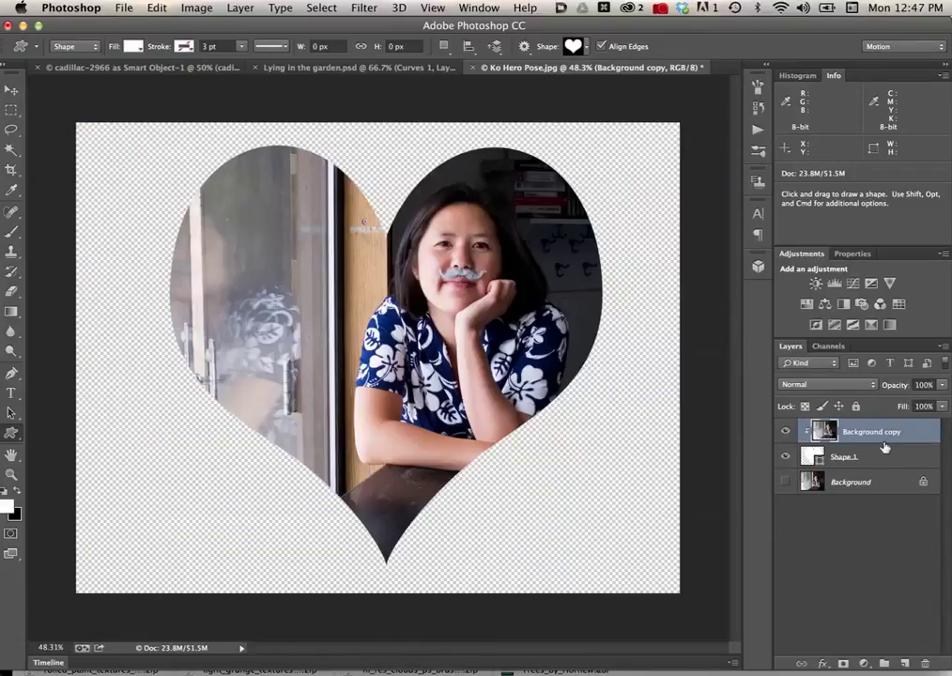